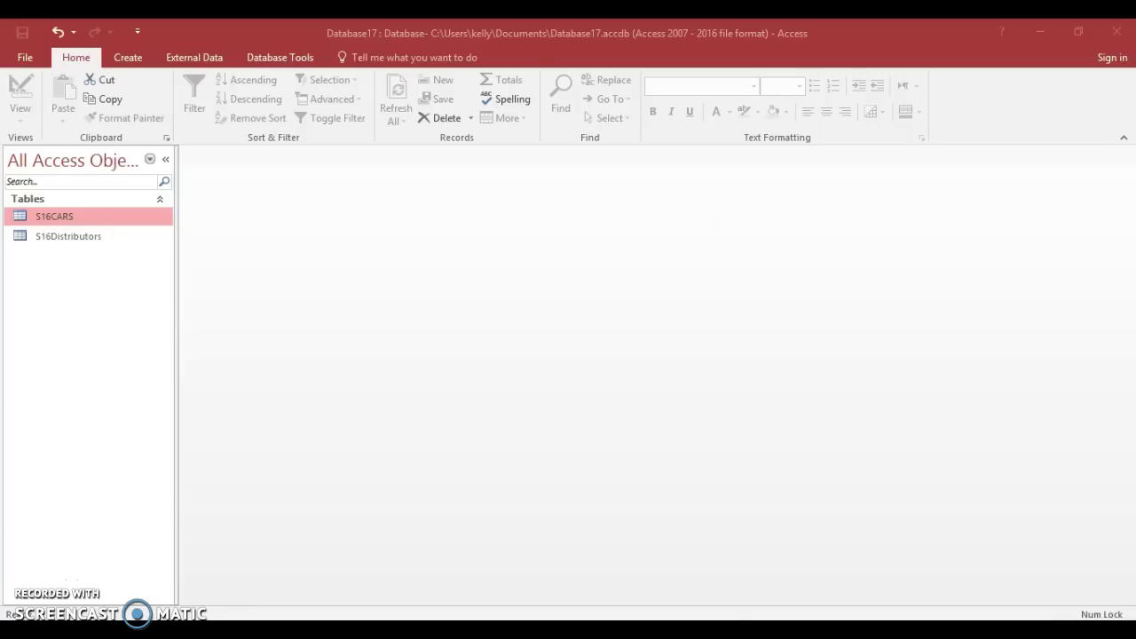
- Switch from Access to the exam paper PDF showing the Delivered_Price report task
key("alt+Tab")
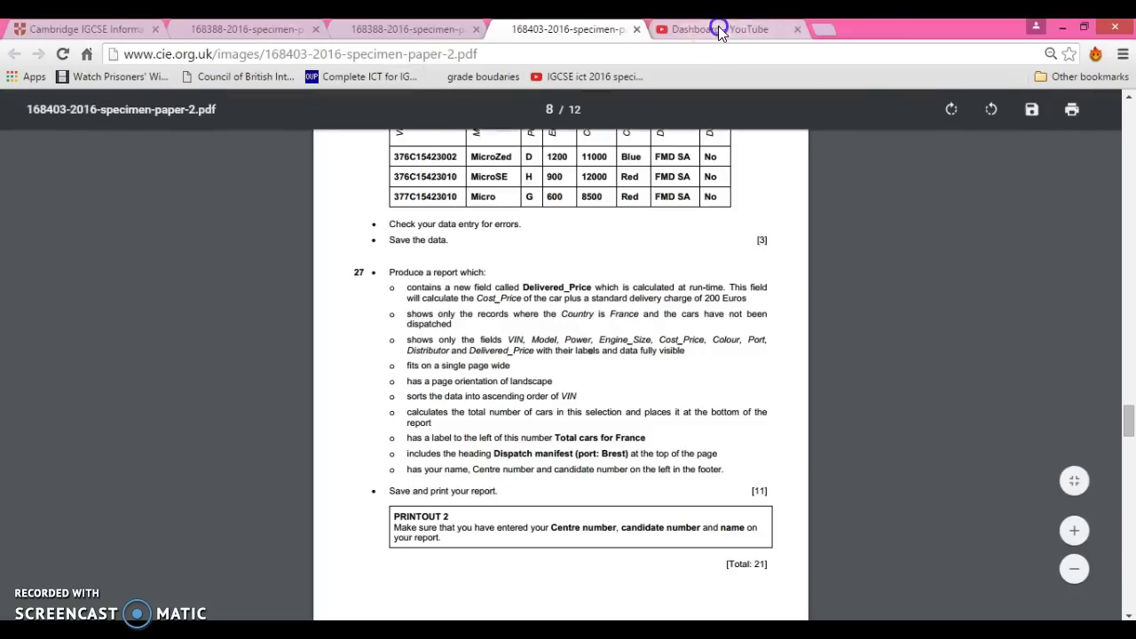
- Open the Cambridge IGCSE ICT channel page from the YouTube dashboard
left_click(719, 29)
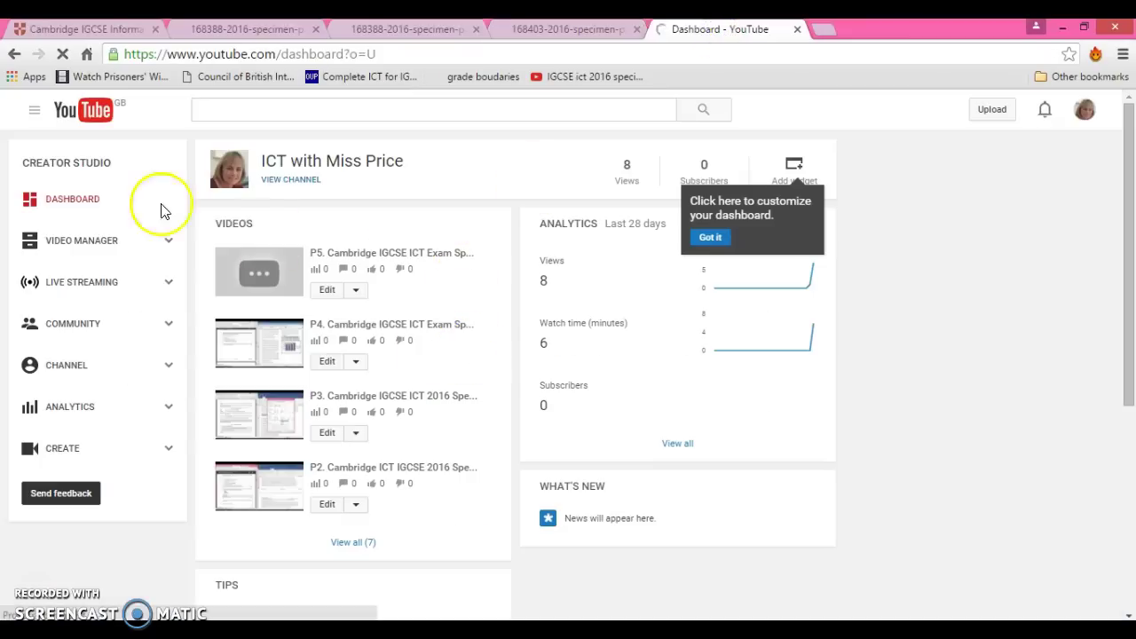
left_click(273, 184)
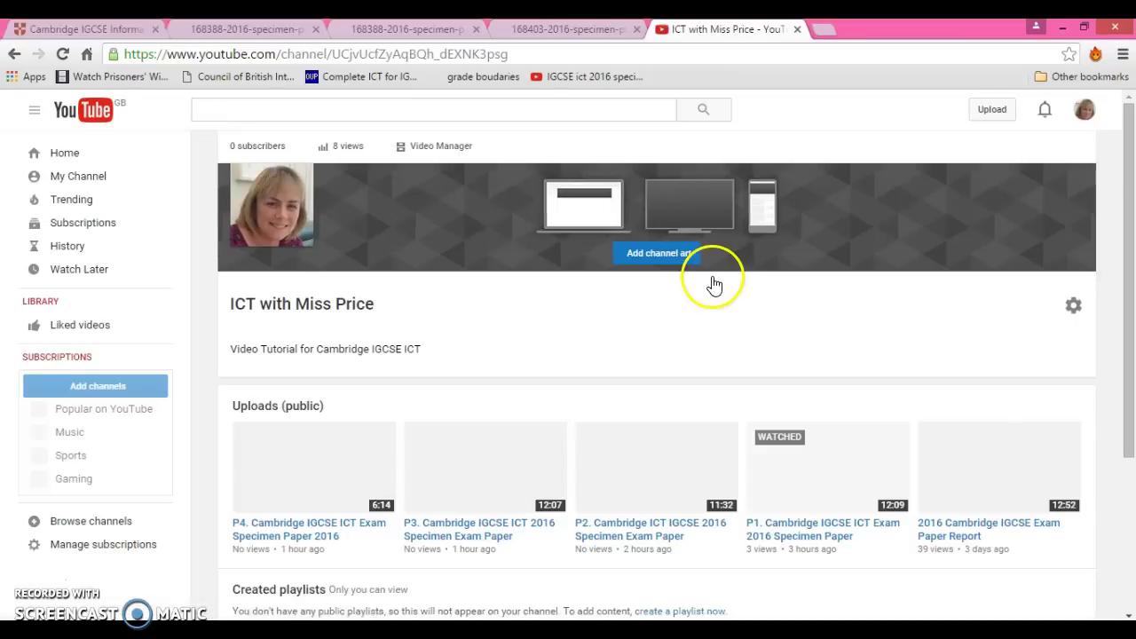
mouse_move(1126, 139)
left_mouse_down()
mouse_move(1125, 257)
mouse_move(1125, 133)
left_mouse_up()
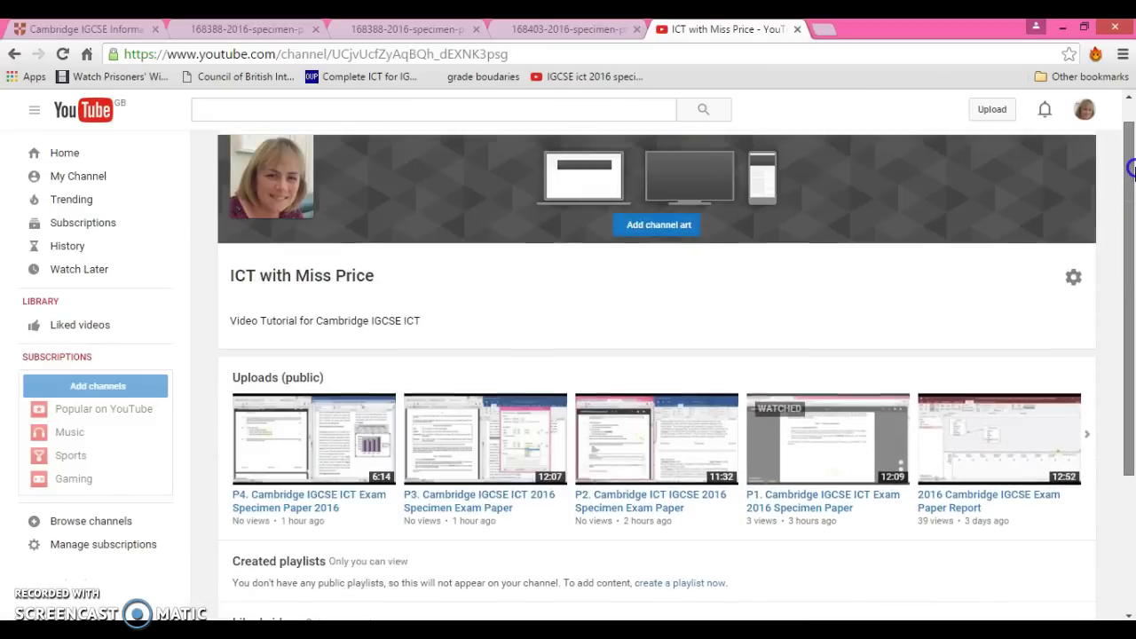
left_click(337, 282)
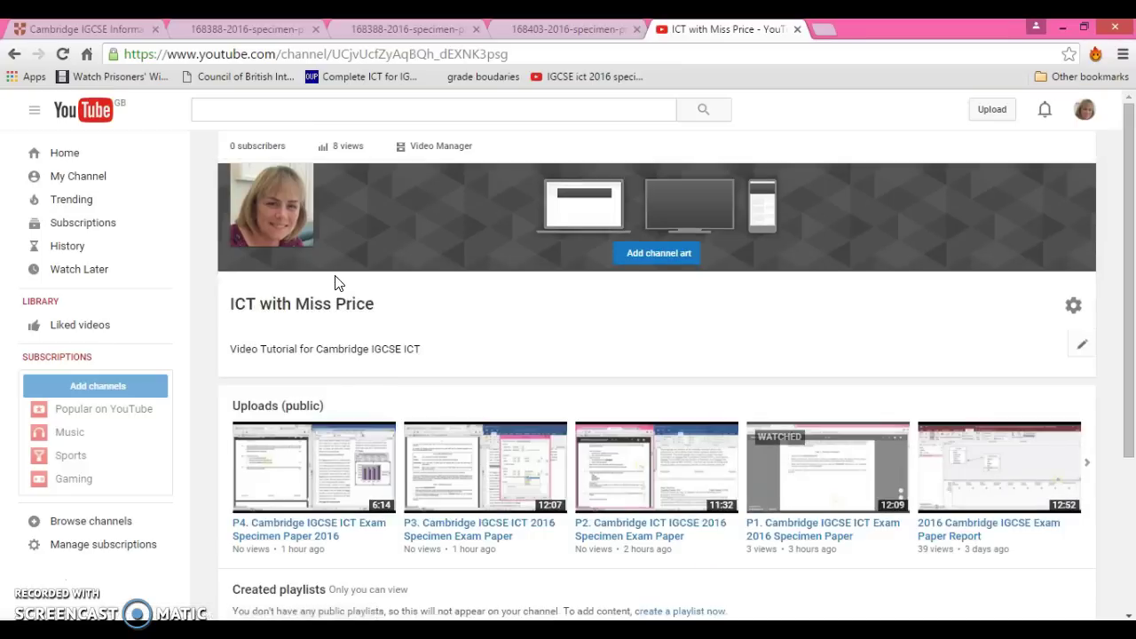
mouse_move(999, 452)
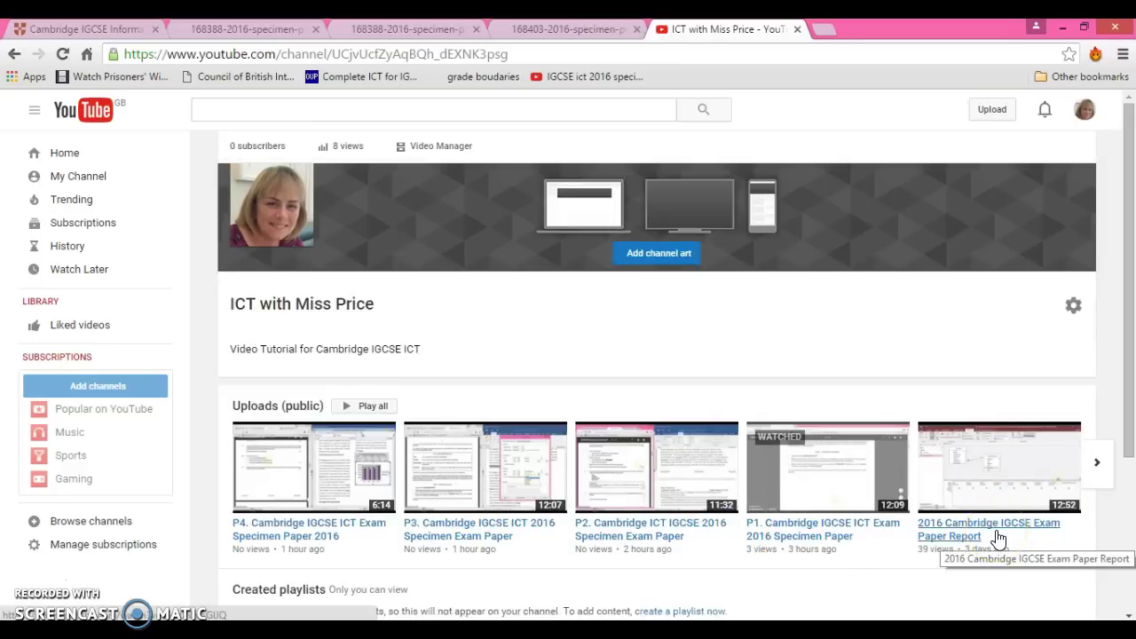
- Scroll the channel's uploads row toward the Formula and Footer video, then return to Access
left_click(1097, 463)
left_click(1012, 507)
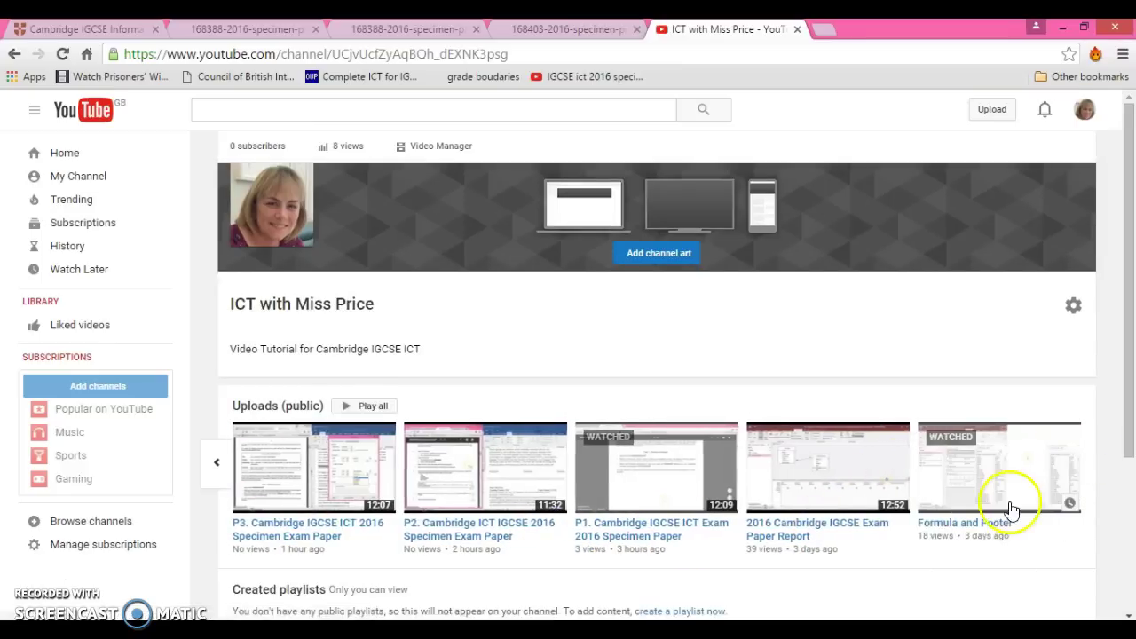
left_click(984, 506)
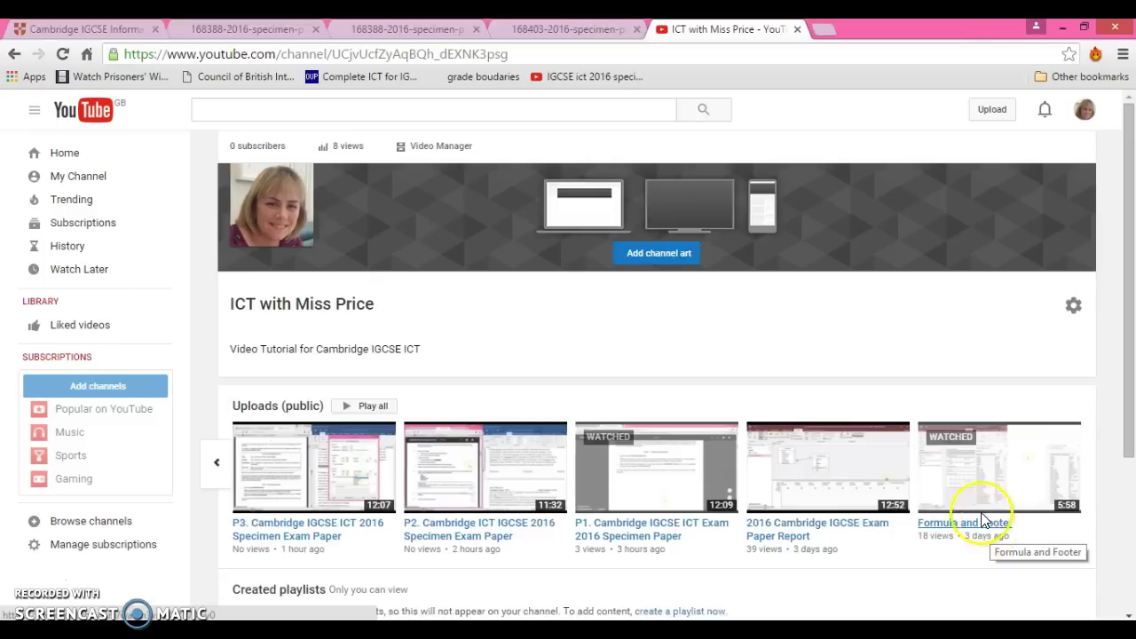
left_click(751, 261)
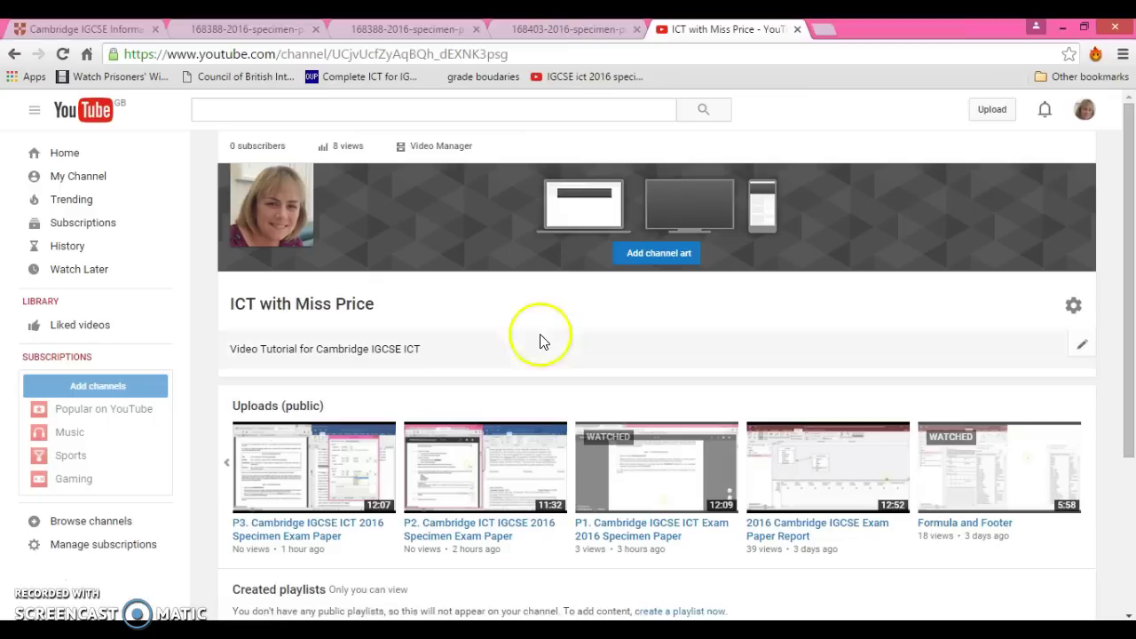
left_click(791, 620)
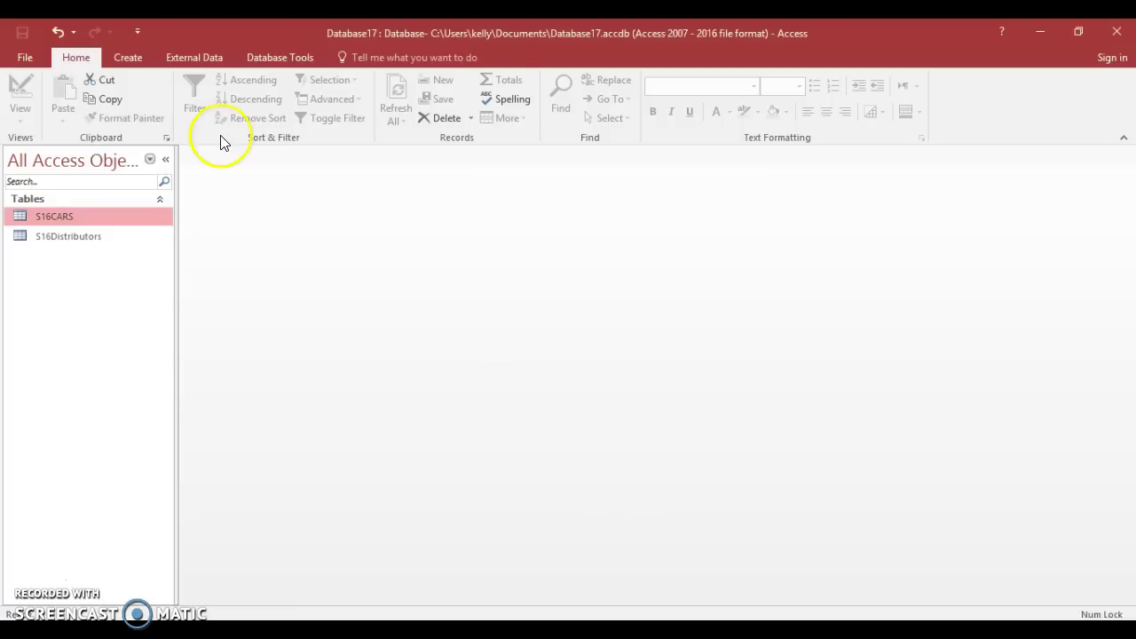
- Create a design-view query on the S16CARS table and select all its fields
left_click(138, 60)
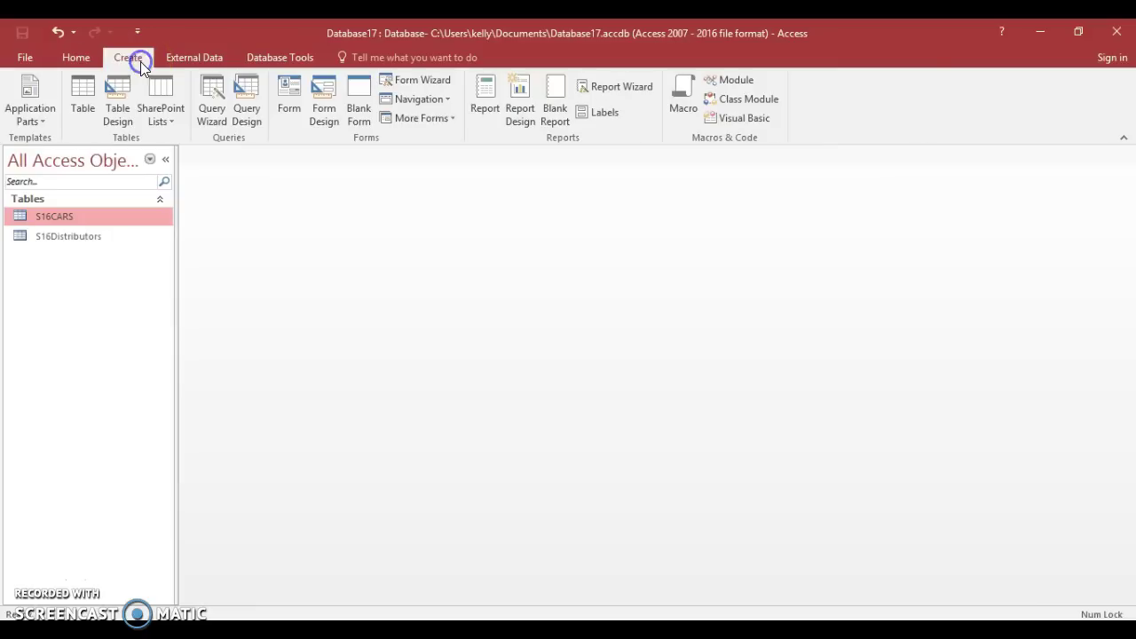
left_click(248, 102)
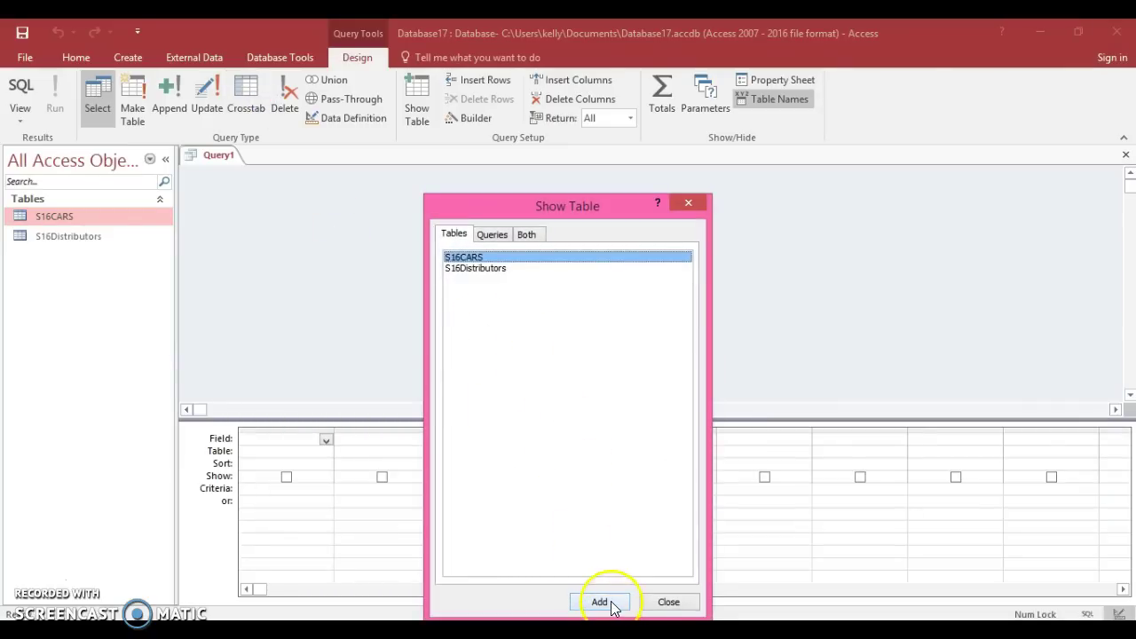
left_click(607, 603)
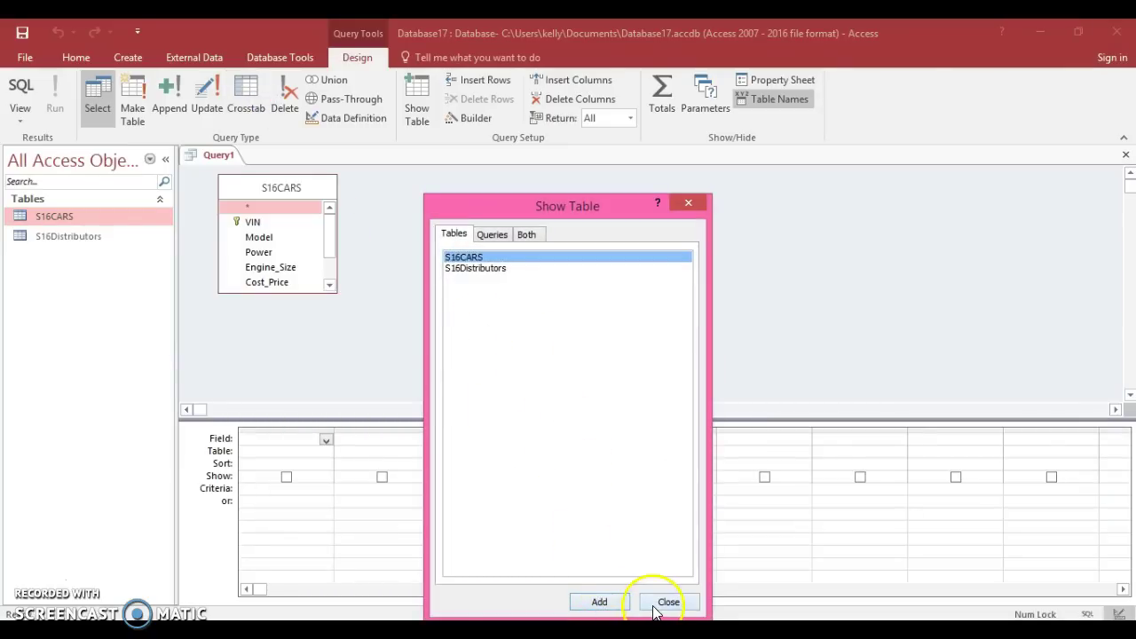
left_click(654, 607)
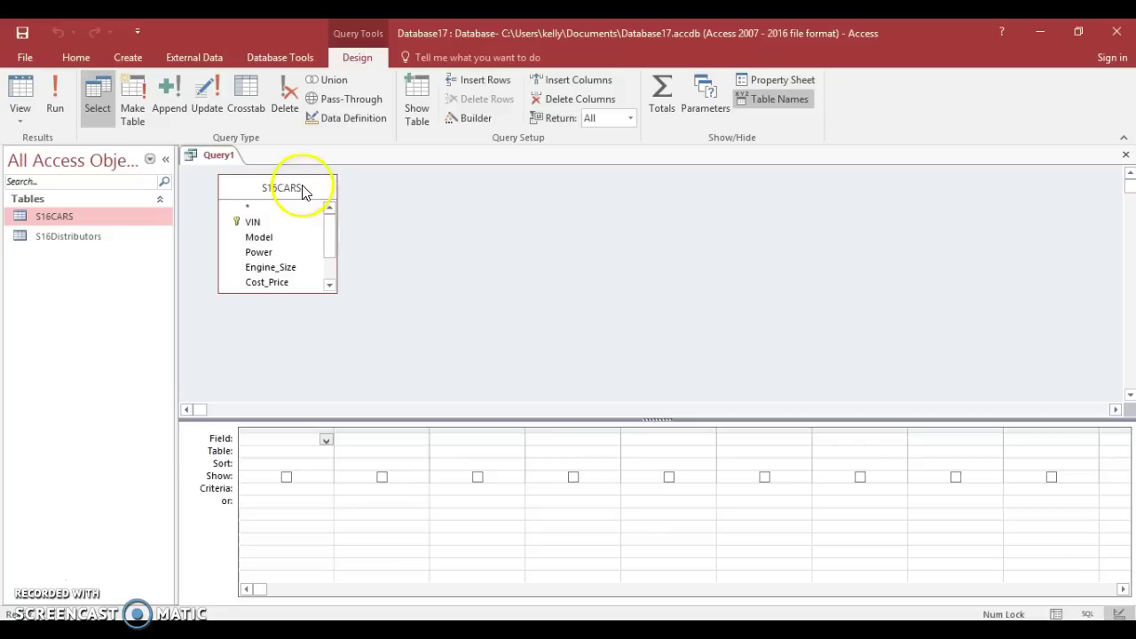
double_click(302, 189)
left_click(279, 216)
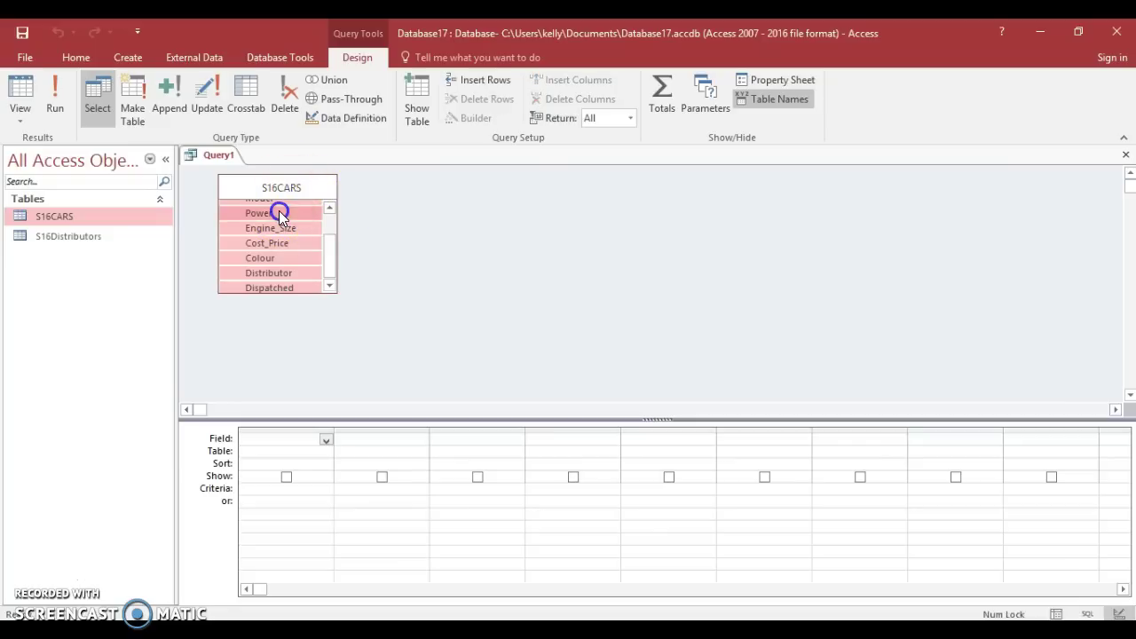
- Place all S16CARS fields, VIN through Dispatched, in the grid and recheck question 27
left_click_drag(278, 214, 293, 446)
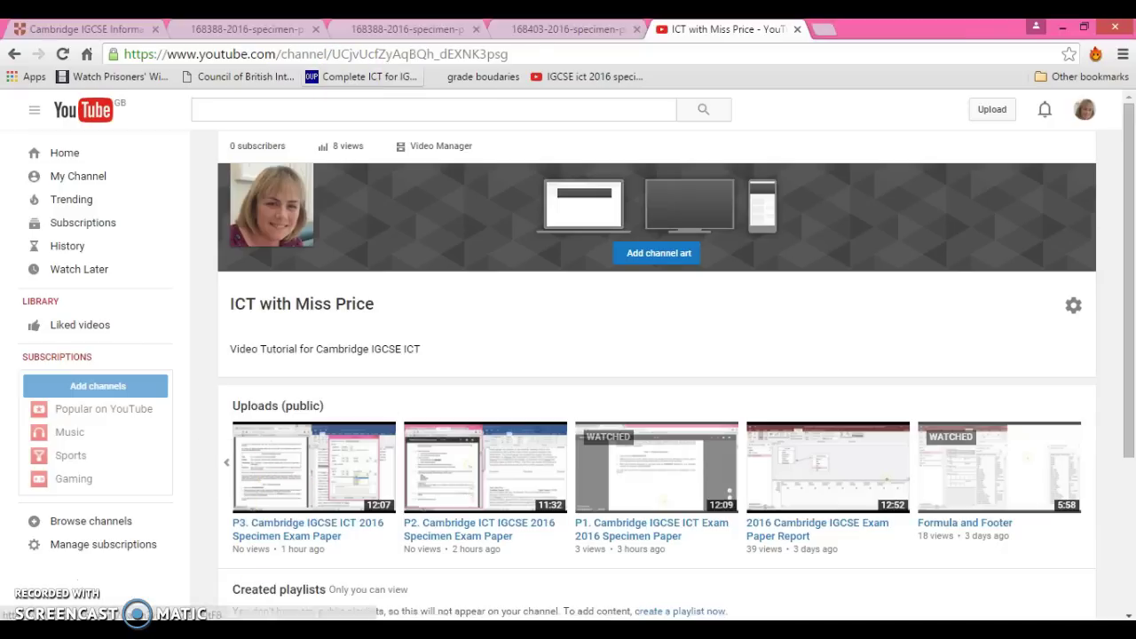
left_click(520, 29)
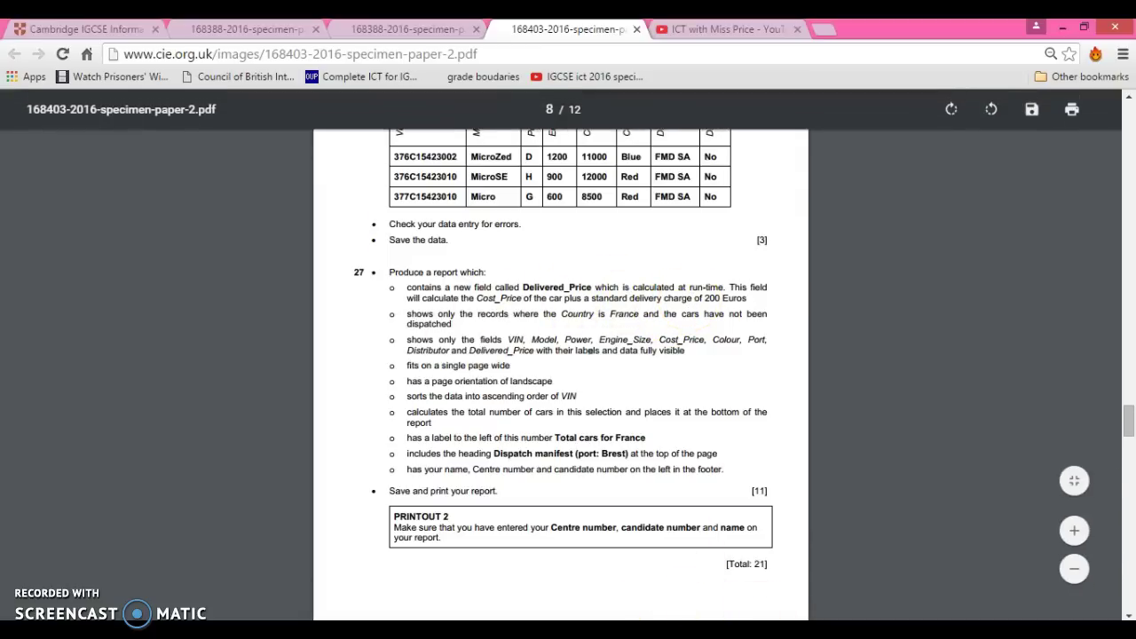
key("alt+Tab")
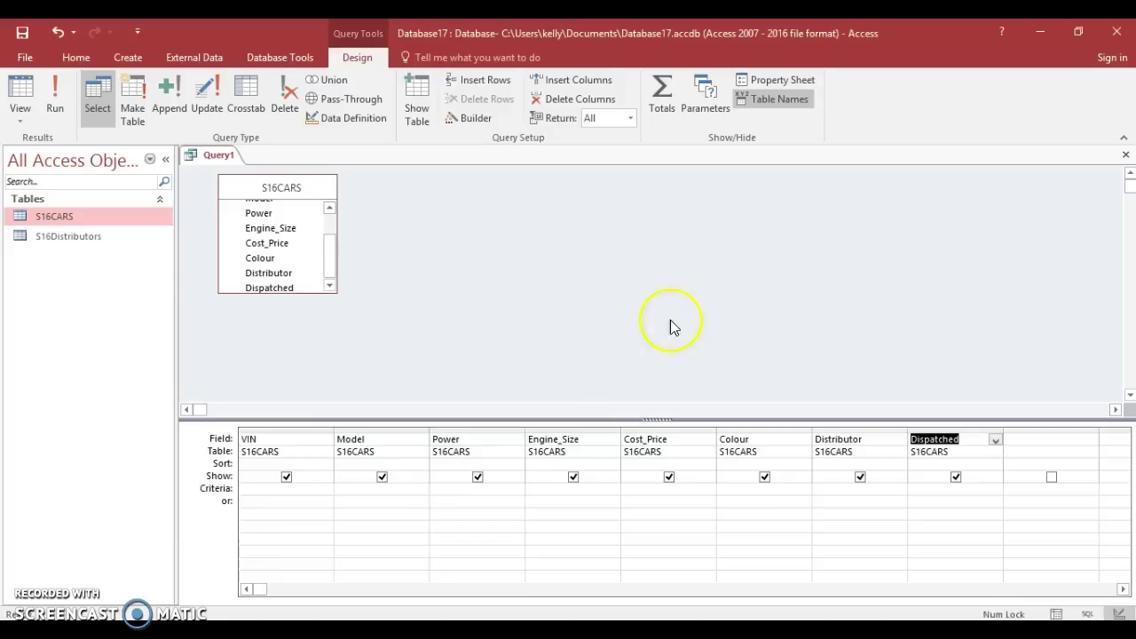
- Add a calculated column [cost_price]+200 and rename it from Expr1 to Delivered
left_click(1051, 439)
type("[cost_price]+200")
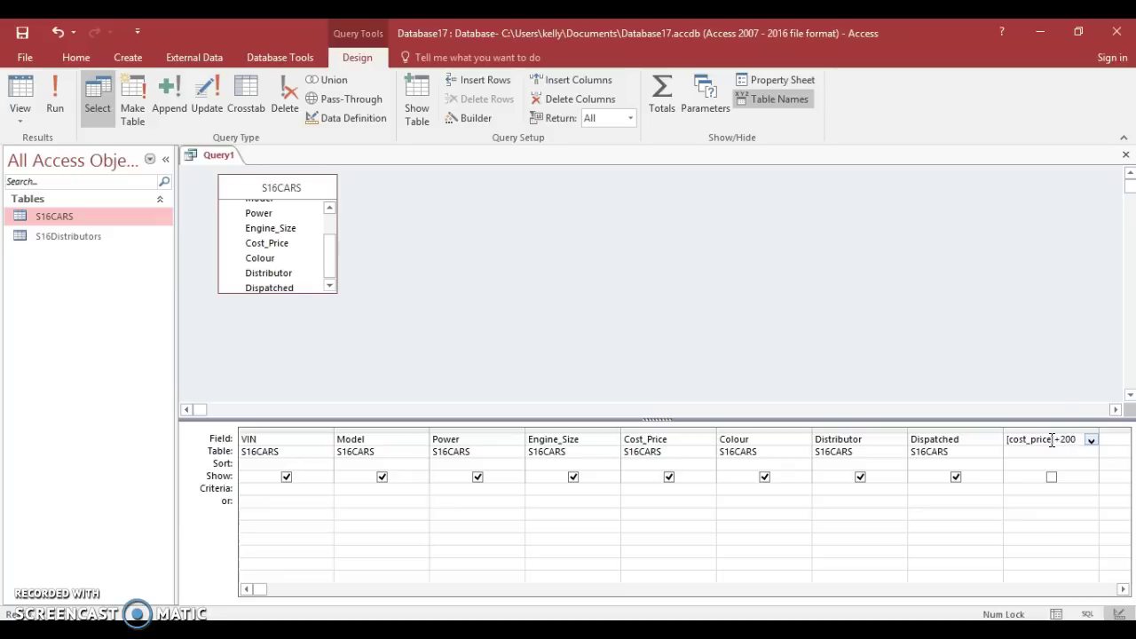
left_click(1047, 449)
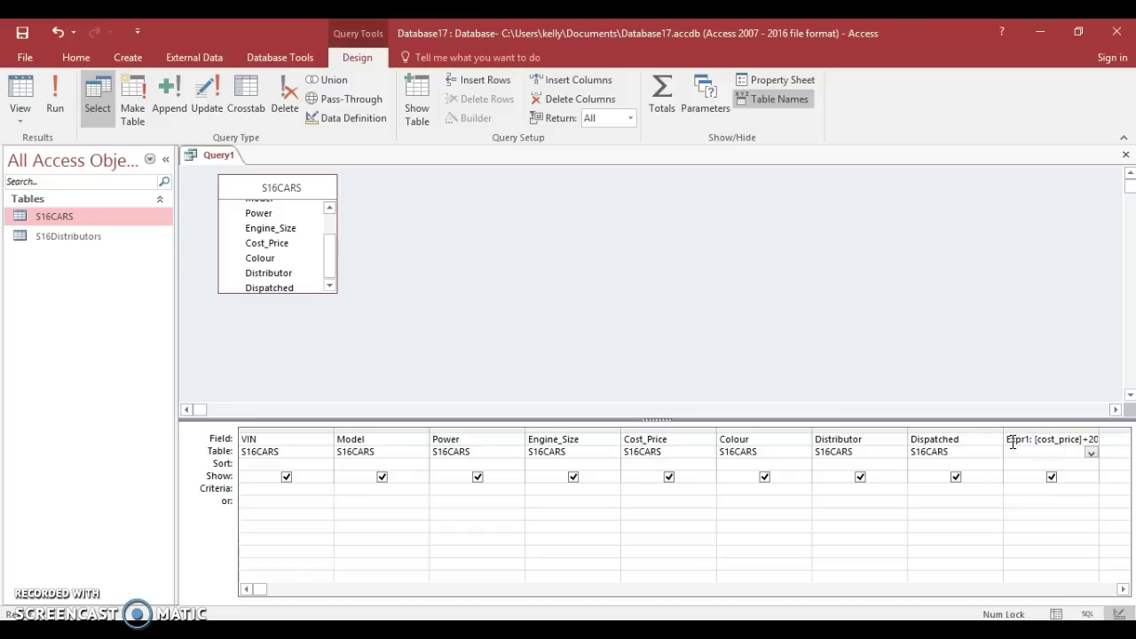
left_click(1006, 438)
left_click_drag(1006, 438, 1024, 435)
type("Deliv")
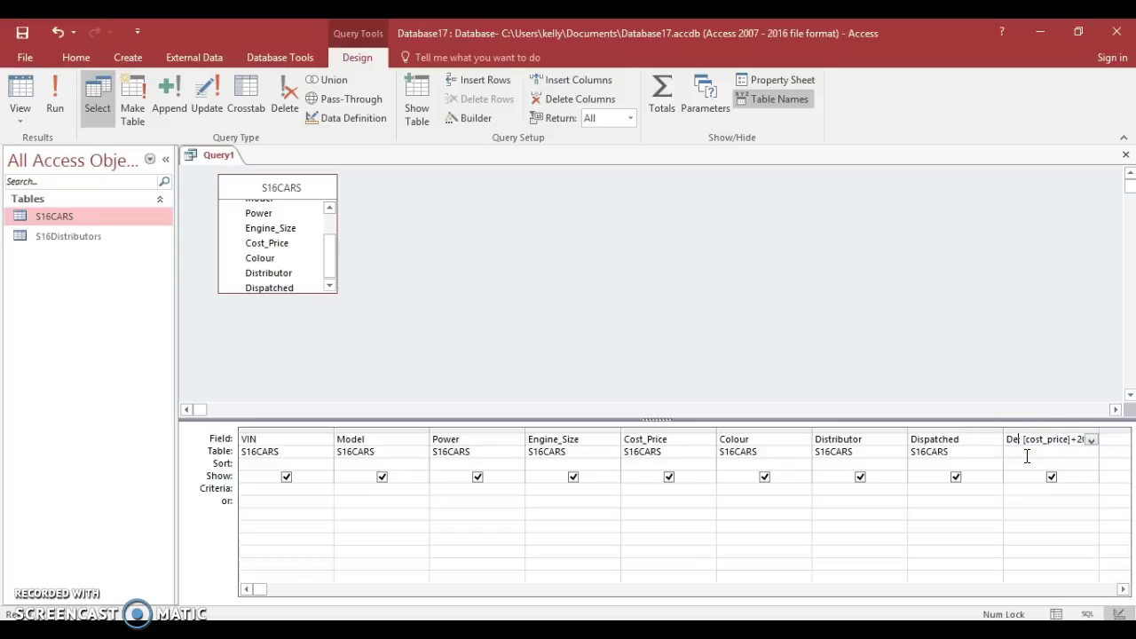
type("ered")
type(":")
- Run the query to show the cost-plus-200 delivered price across all 840 records
key("alt+Tab")
key("alt+Tab")
left_click(56, 92)
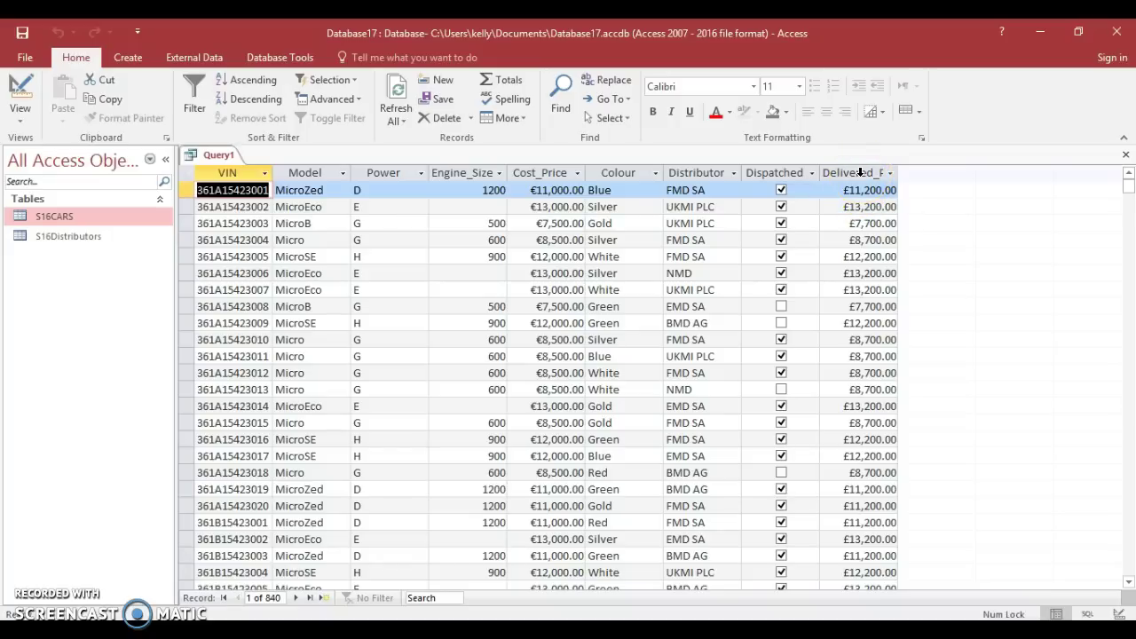
left_click(860, 172)
right_click(861, 174)
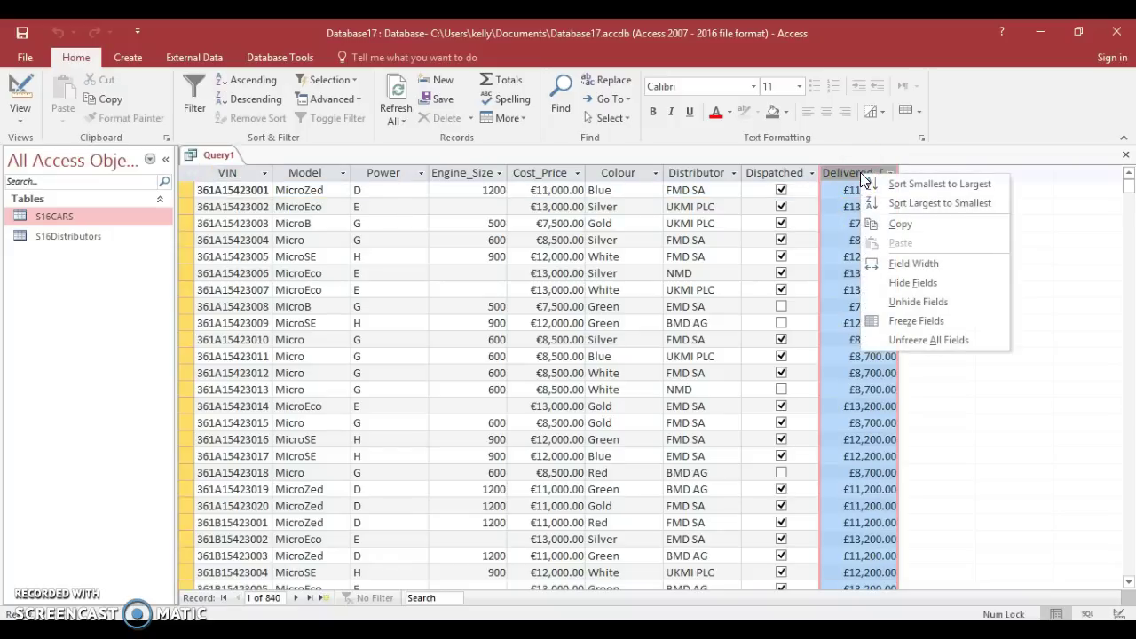
left_click(854, 175)
right_click(849, 176)
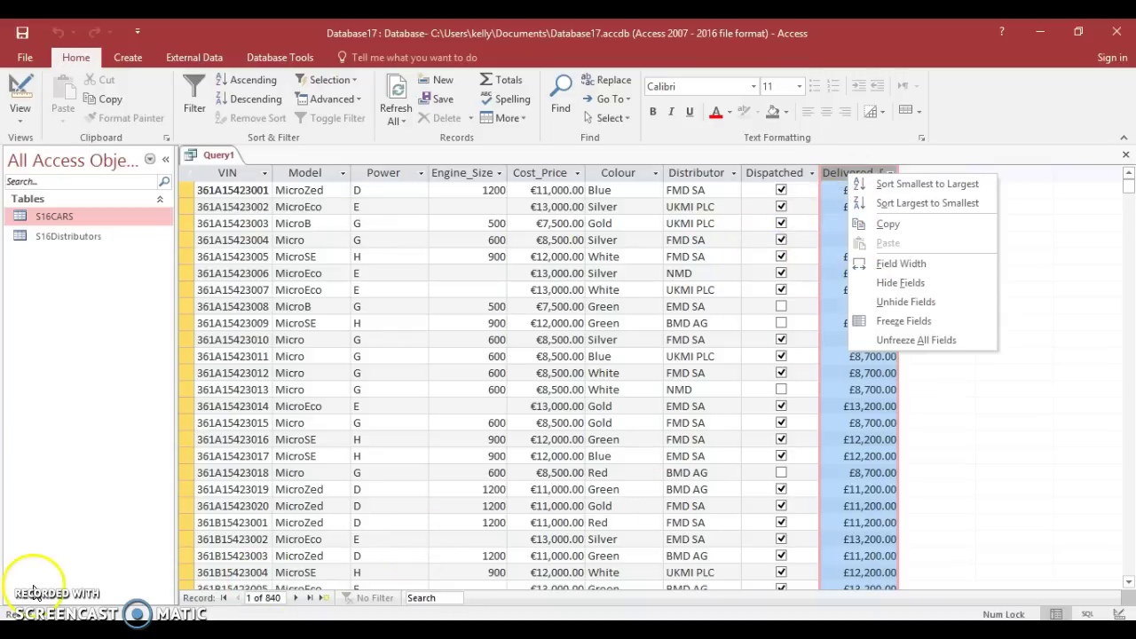
key("Escape")
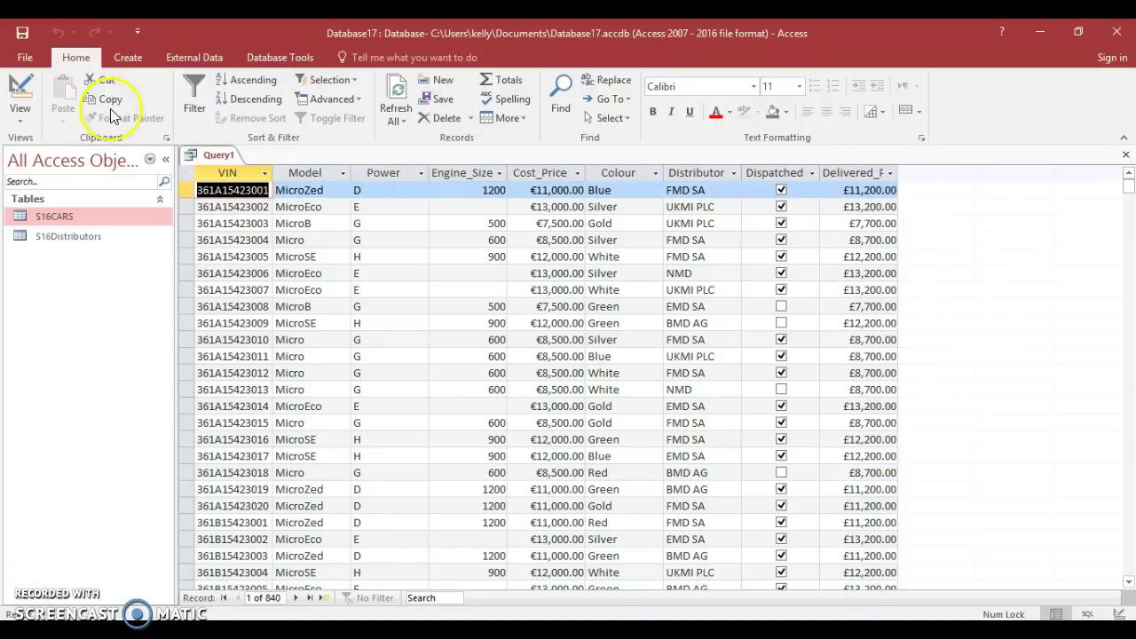
- Open the Delivered_Price field's properties in query Design view
left_click(25, 89)
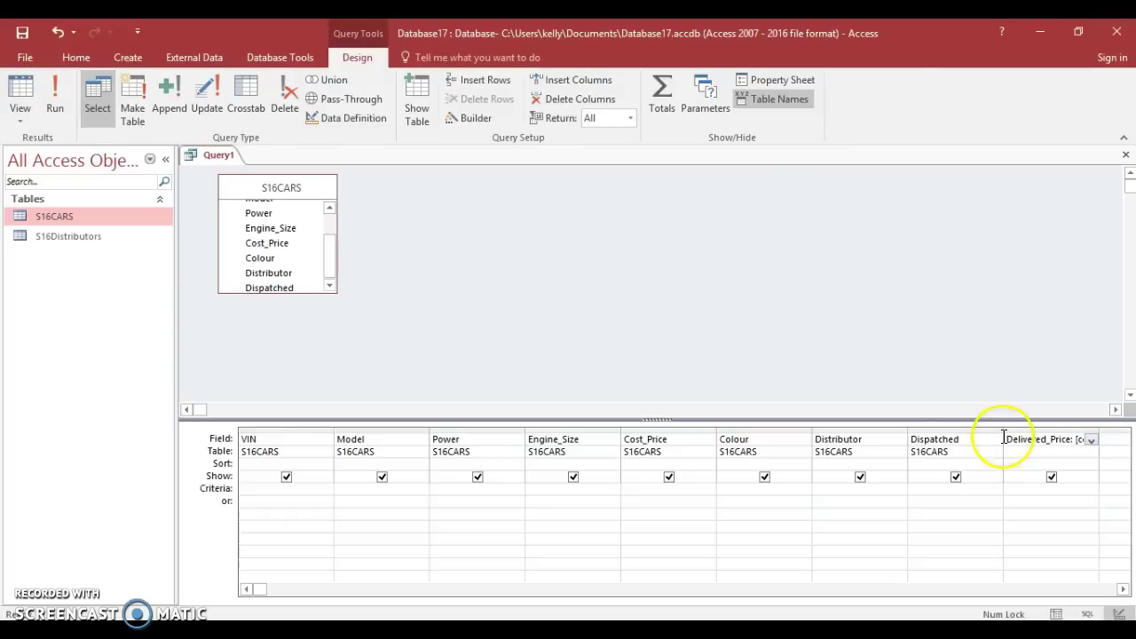
left_click(1031, 444)
right_click(1031, 443)
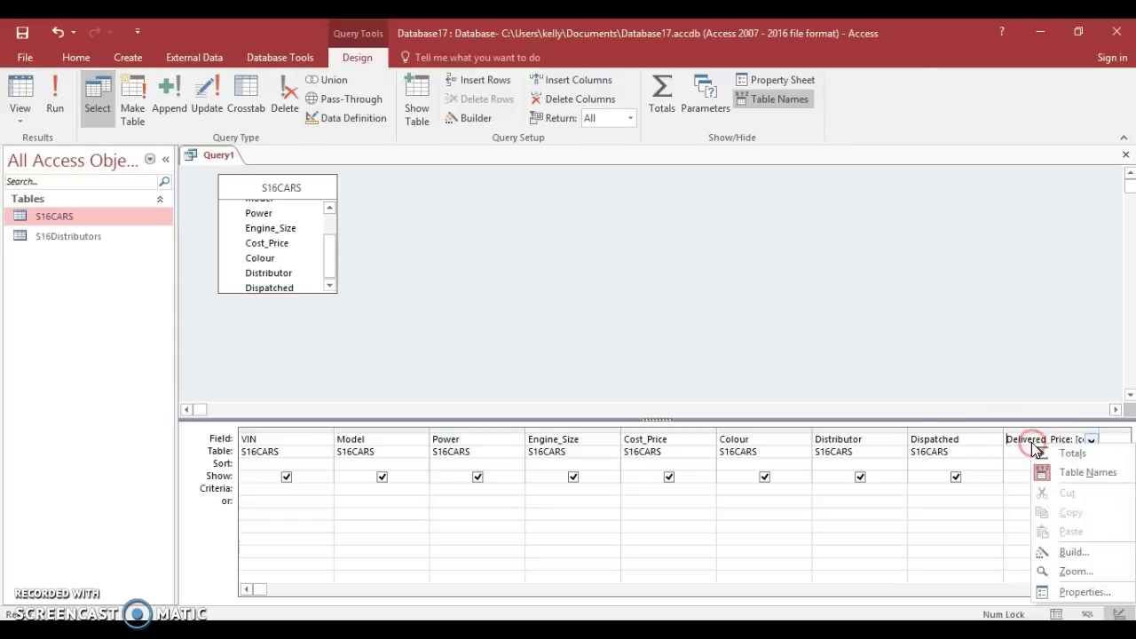
left_click(1074, 592)
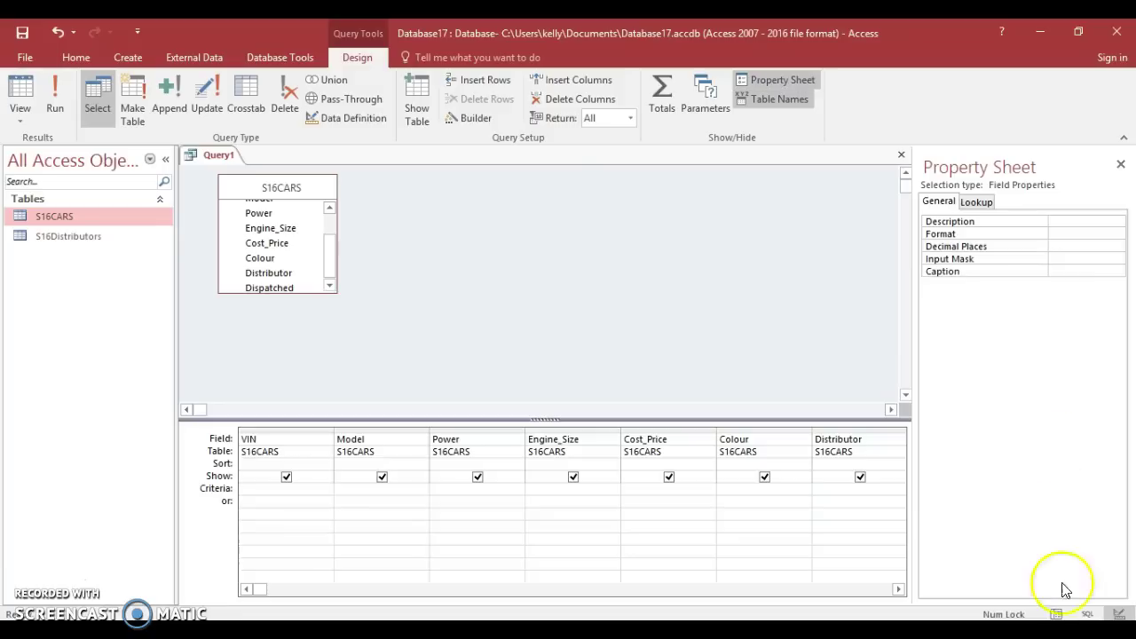
- Give Delivered_Price Euro format with 2 decimal places and rerun the query
left_click(1056, 233)
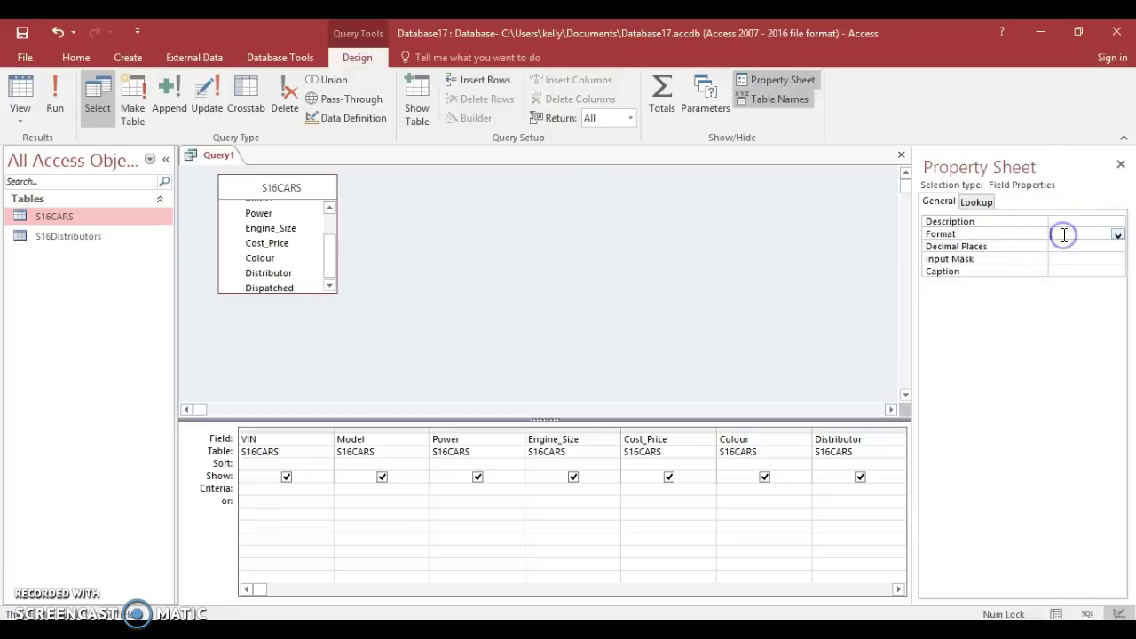
left_click(1117, 234)
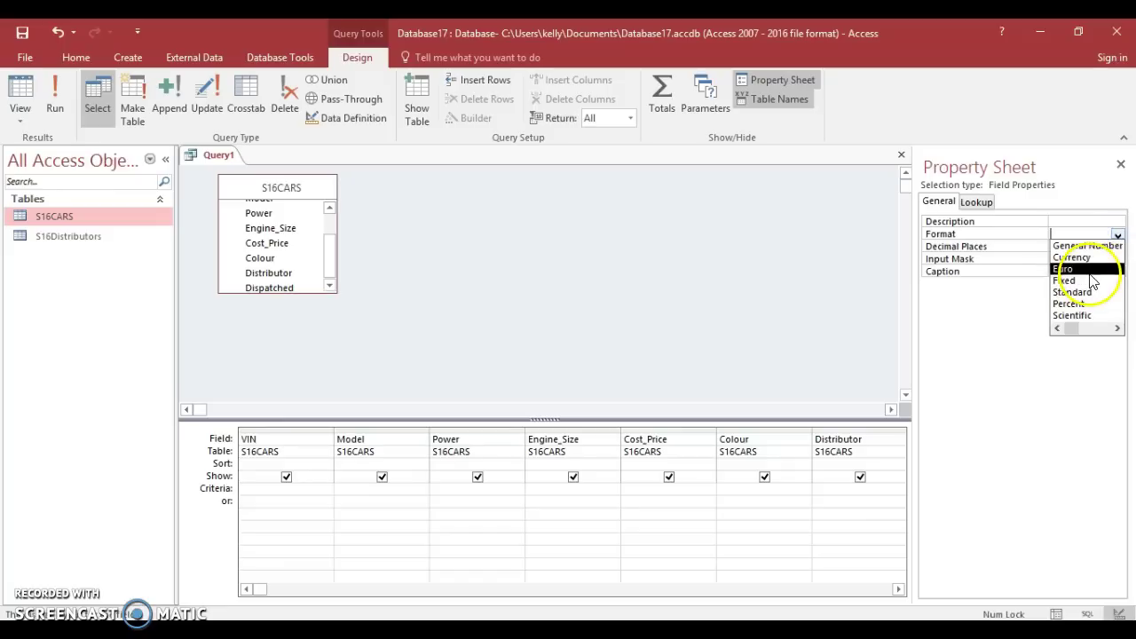
left_click(1088, 269)
left_click(1094, 248)
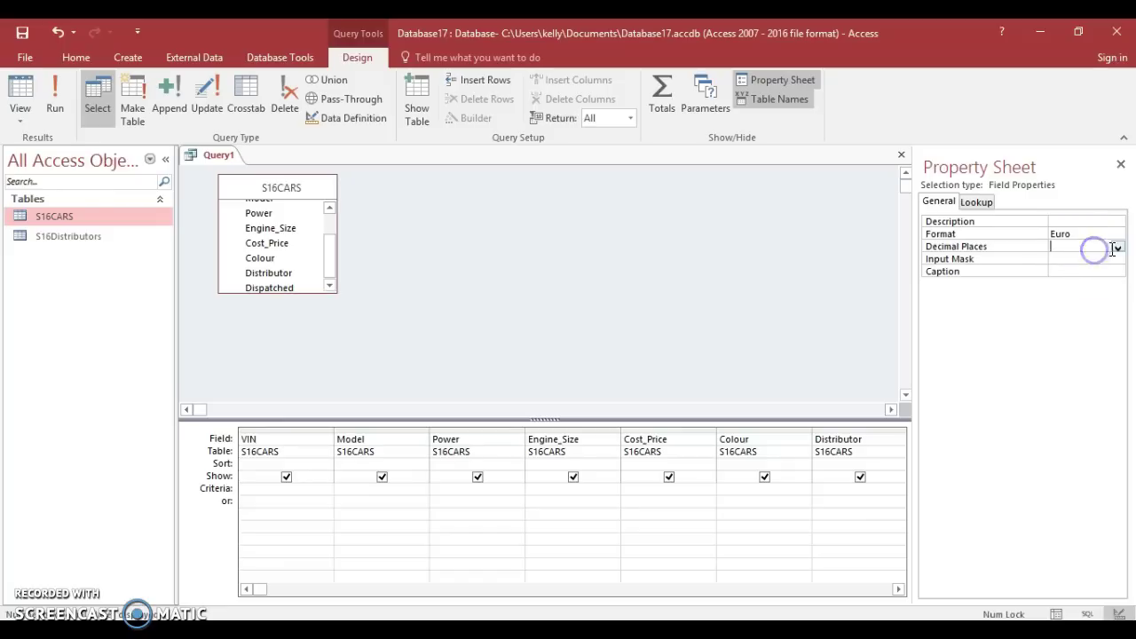
left_click(1118, 248)
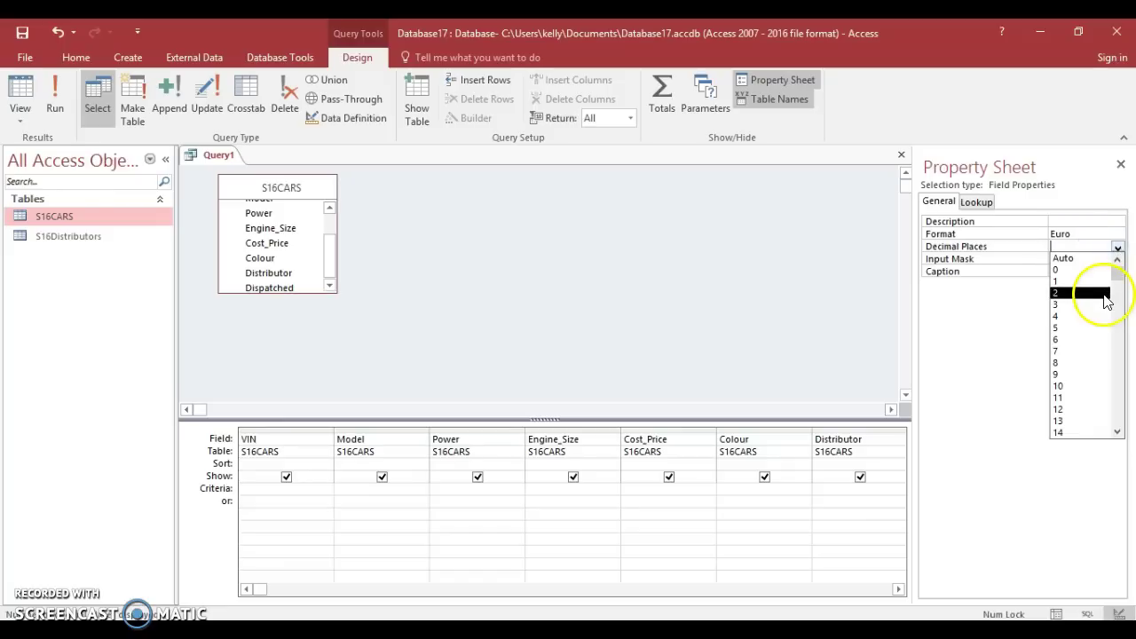
left_click(1100, 293)
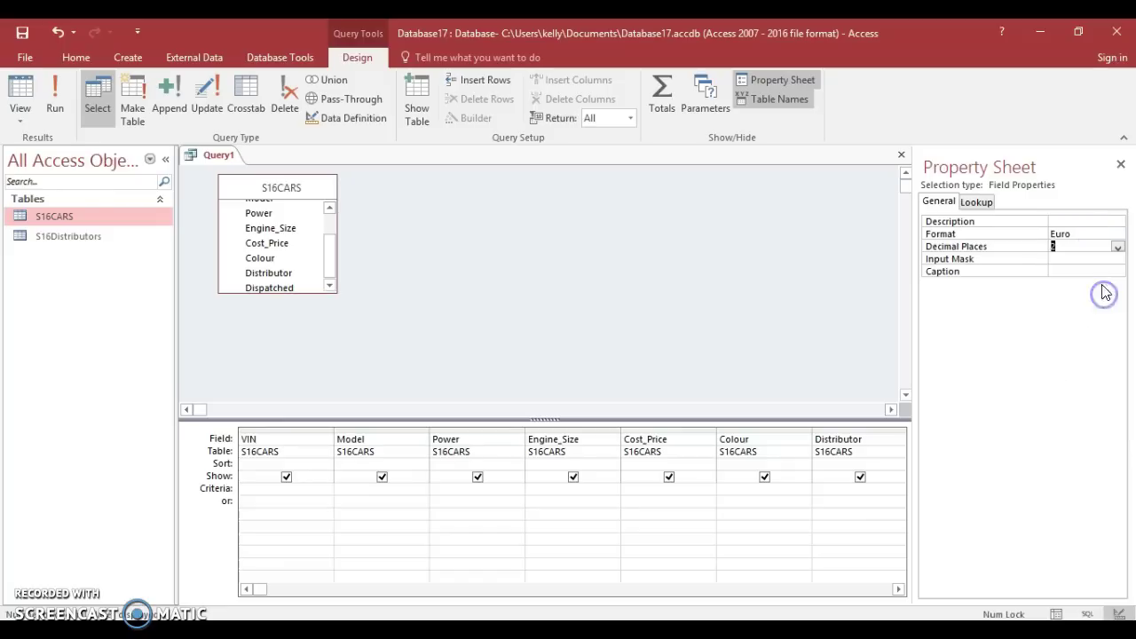
left_click(1119, 165)
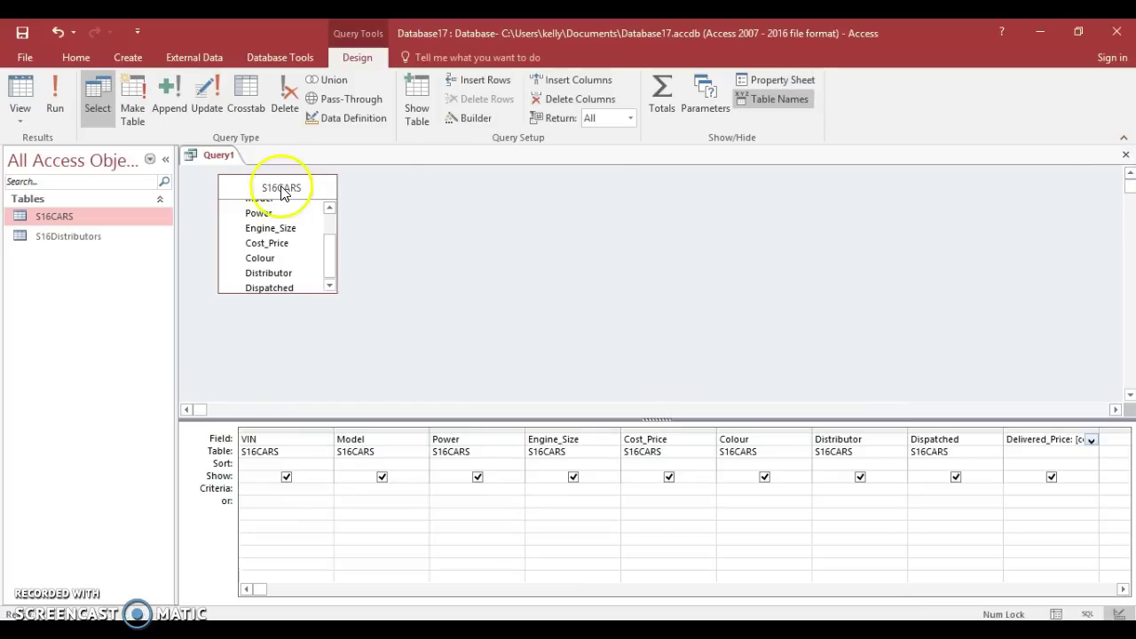
left_click(58, 107)
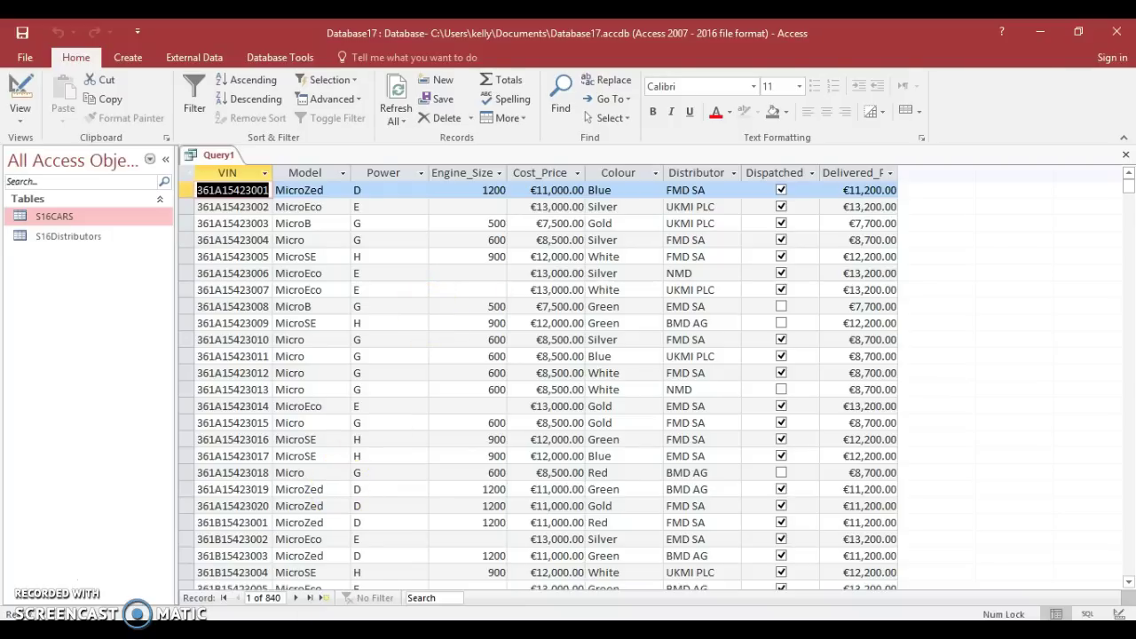
left_click(290, 502)
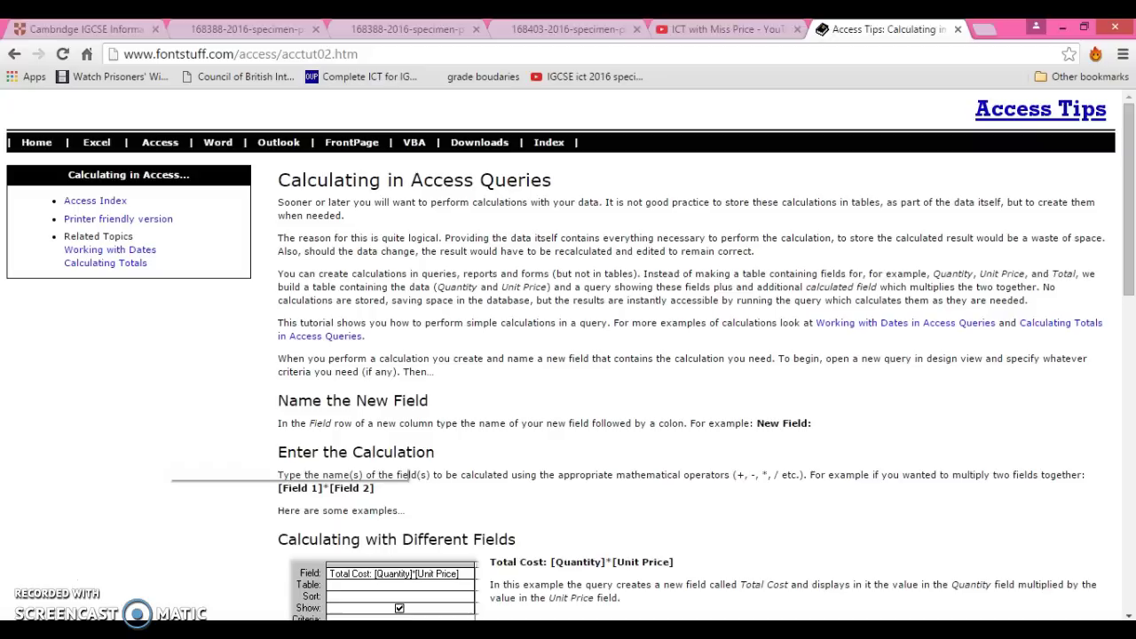
- Read question 27's single-page-wide report requirement, then bring up the specimen paper 2 mark scheme
left_click(606, 33)
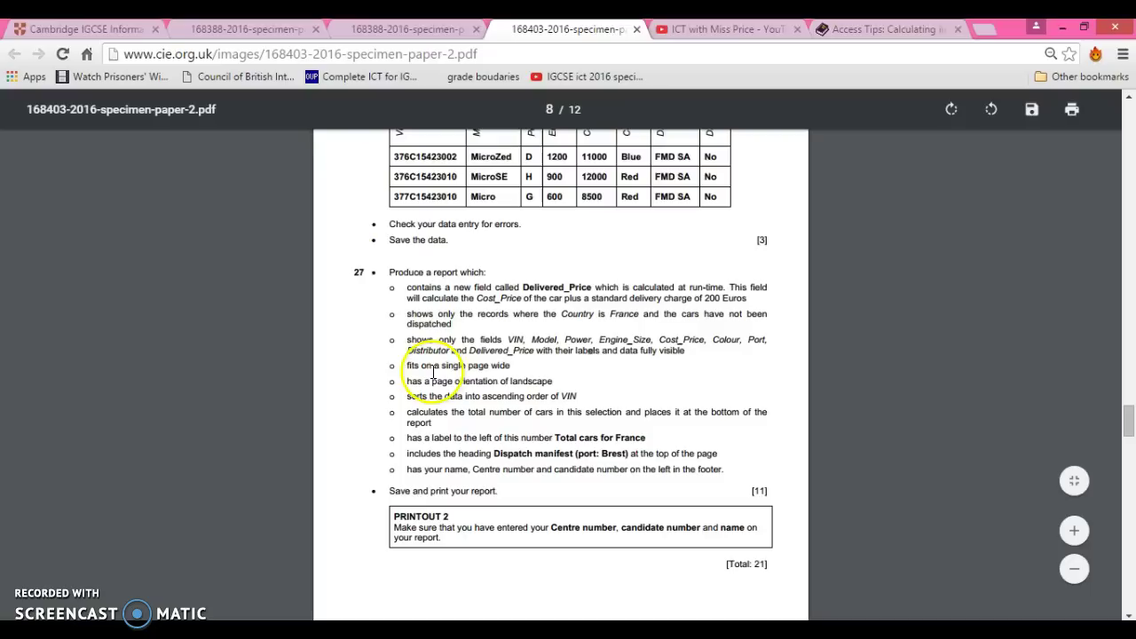
left_click_drag(406, 366, 511, 368)
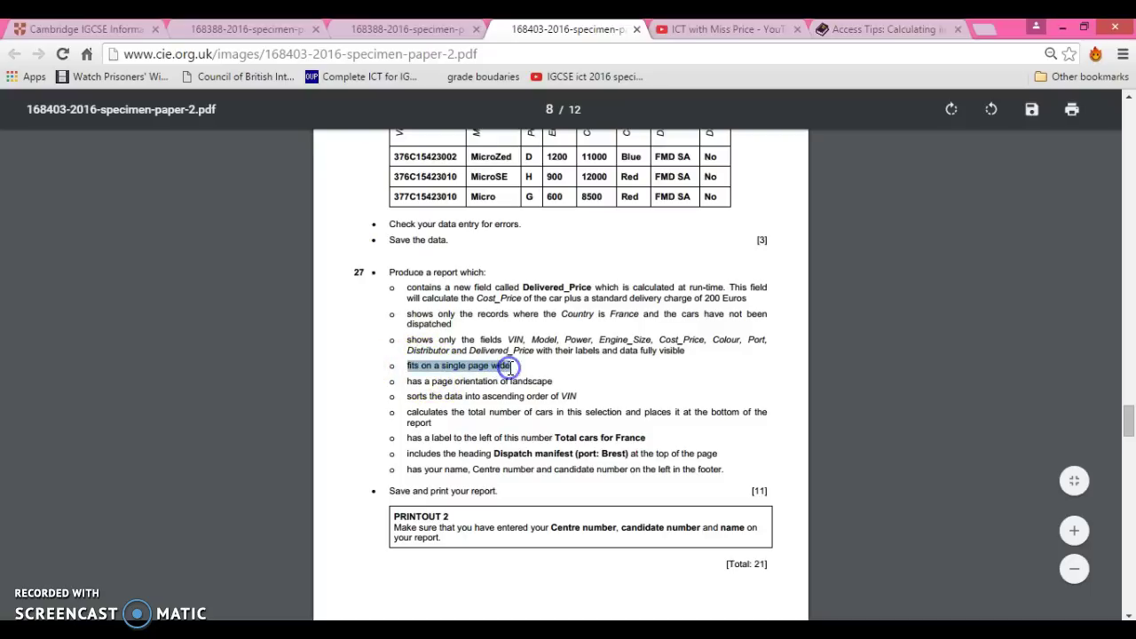
left_click(516, 368)
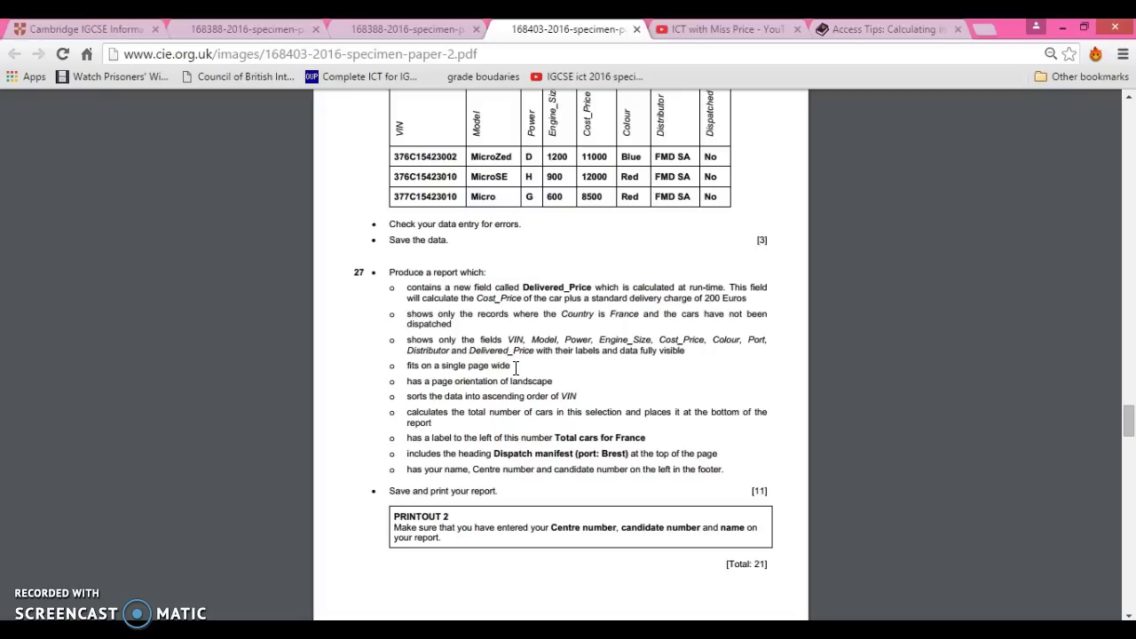
left_click(277, 34)
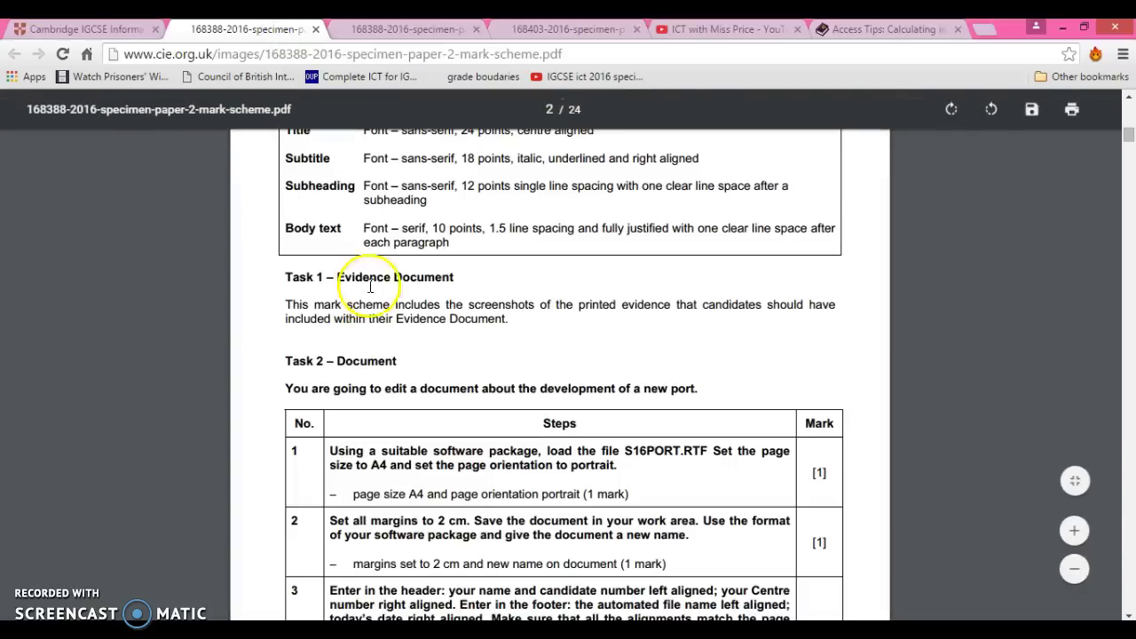
mouse_move(559, 355)
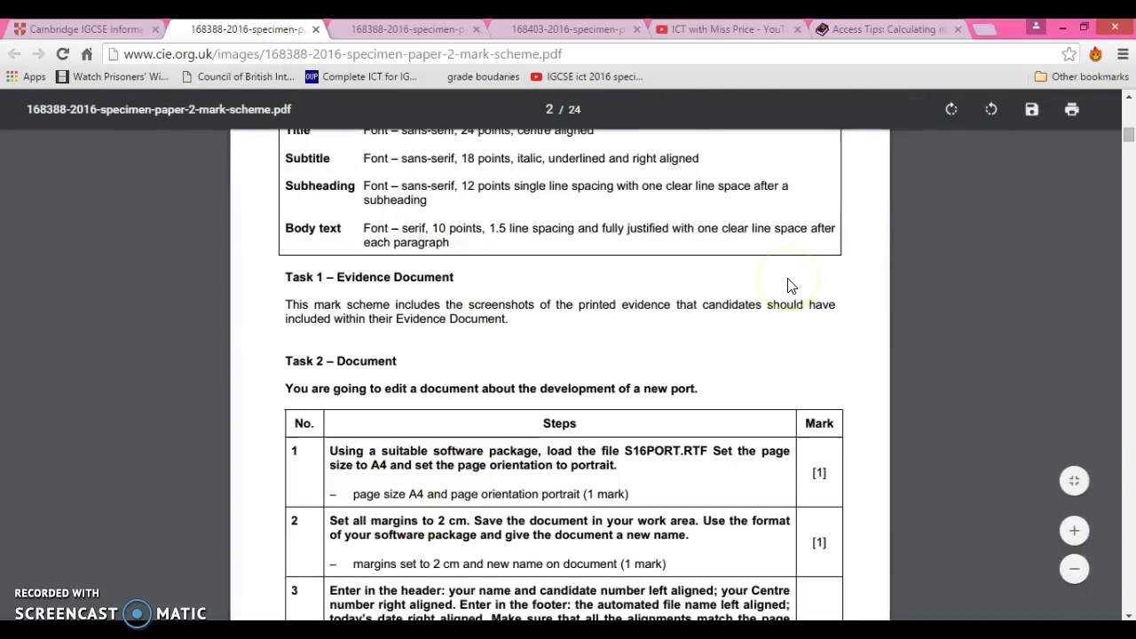
- Scroll the mark scheme toward page 13's Euro, 2-decimal currency mark
left_click(104, 33)
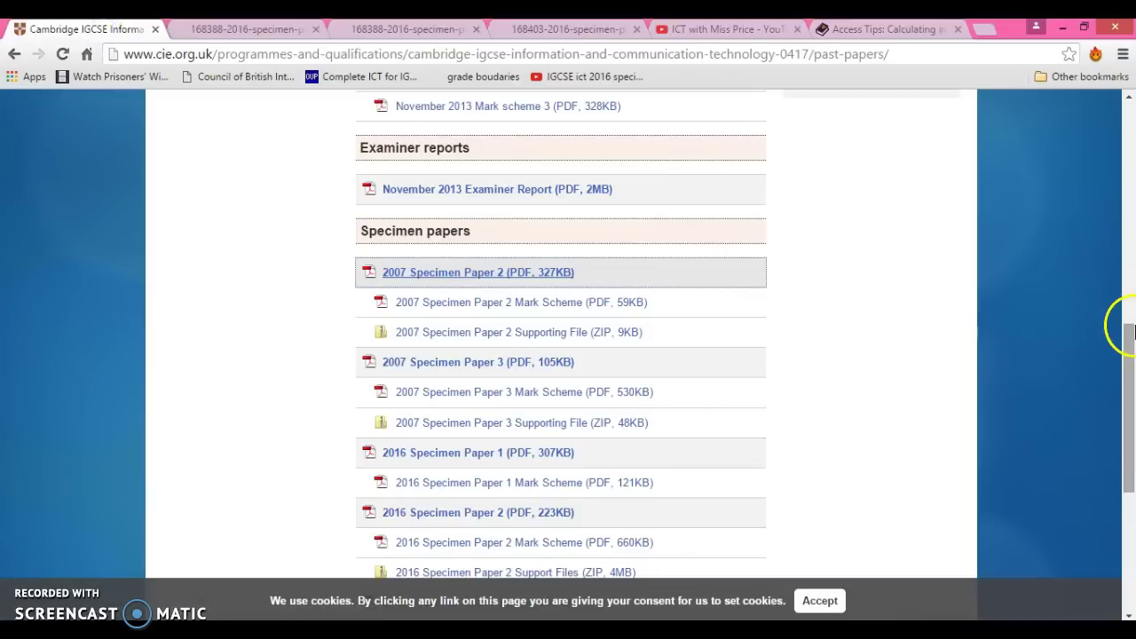
left_click_drag(1129, 349, 1130, 382)
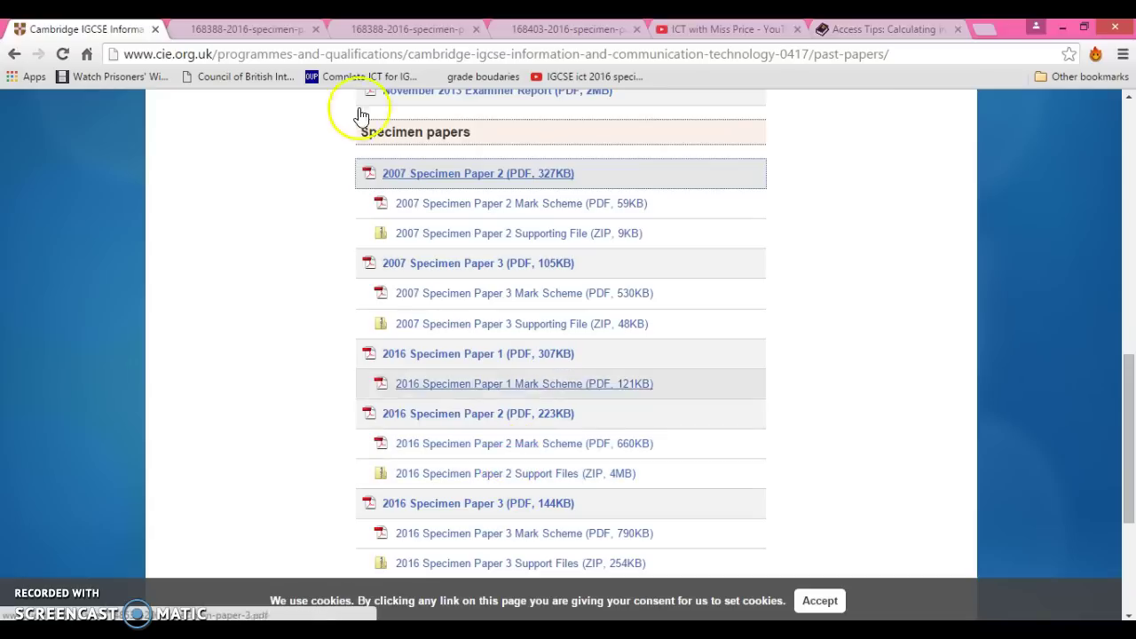
left_click(284, 30)
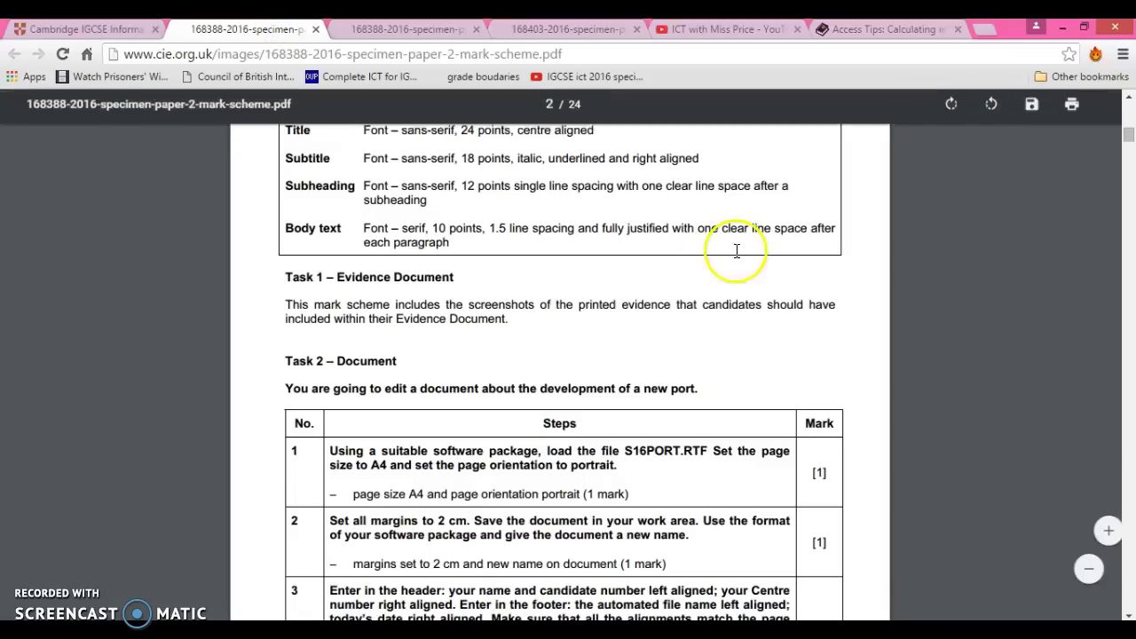
left_click_drag(1128, 135, 1130, 374)
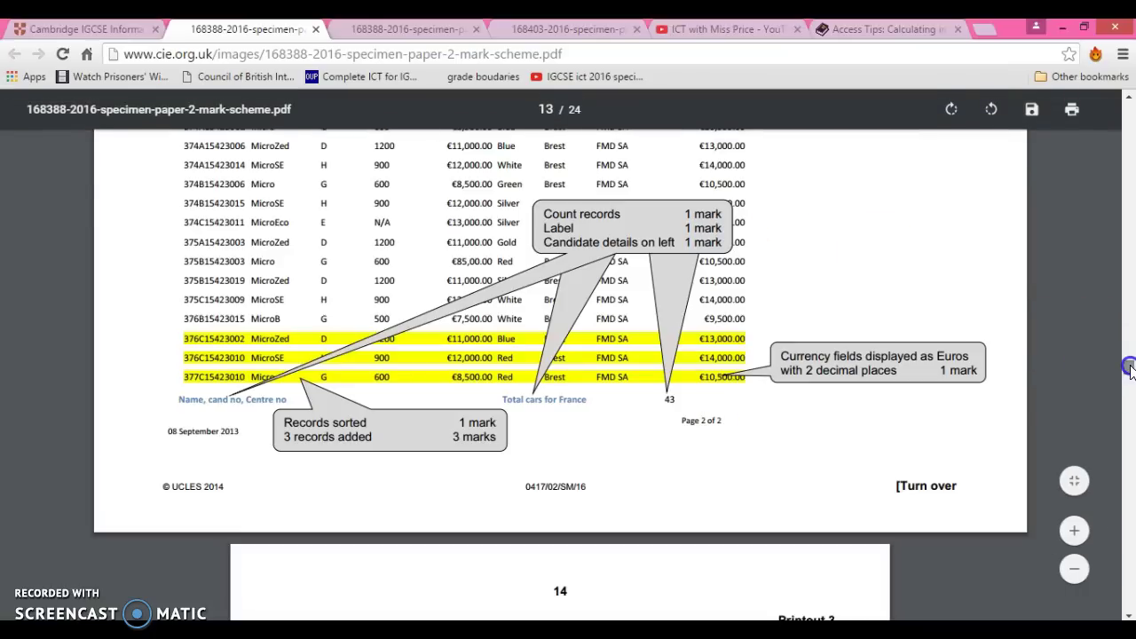
left_click_drag(1129, 368, 1020, 194)
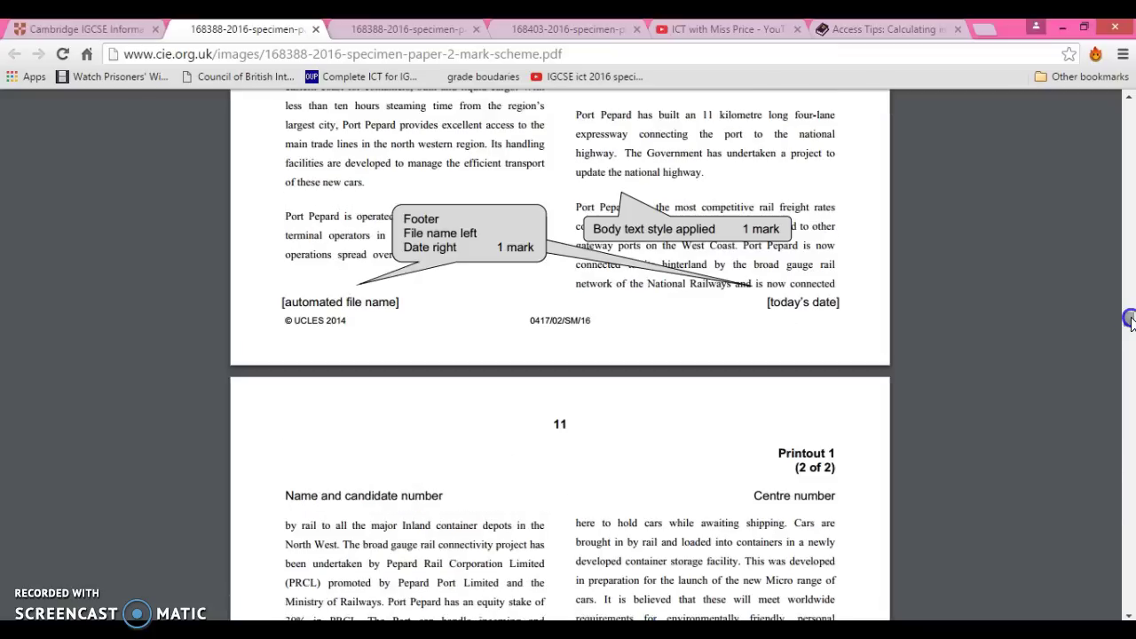